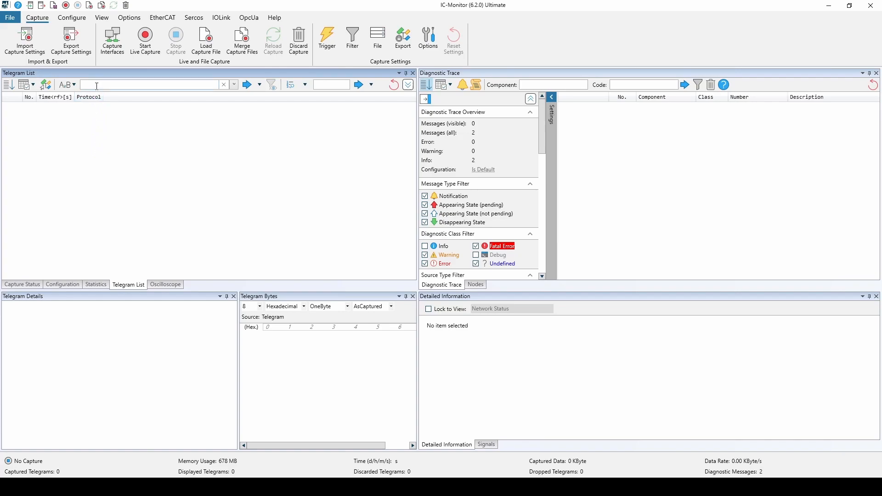
Step: Switch to Command Prompt, start a continuous ping to 10.0.1.1 with the -t option, and minimize its window
click(93, 85)
click(98, 125)
click(314, 487)
text(ping 10.0.1.1 -t)
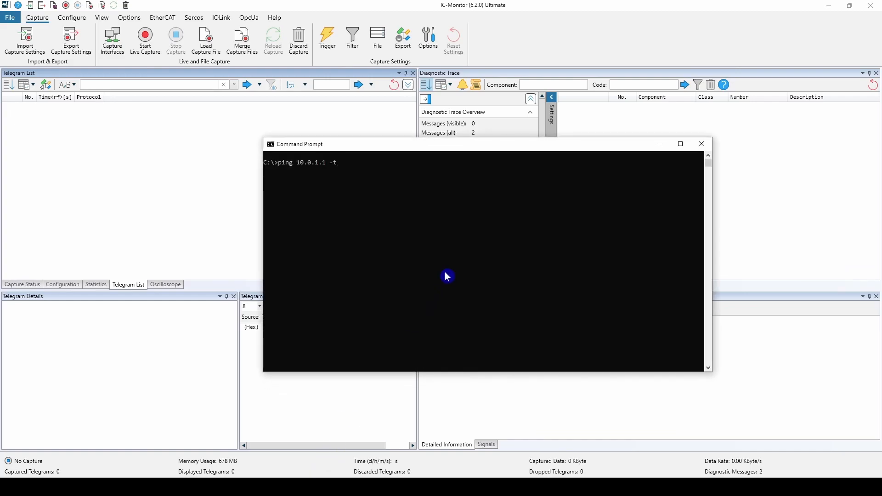
key(Return)
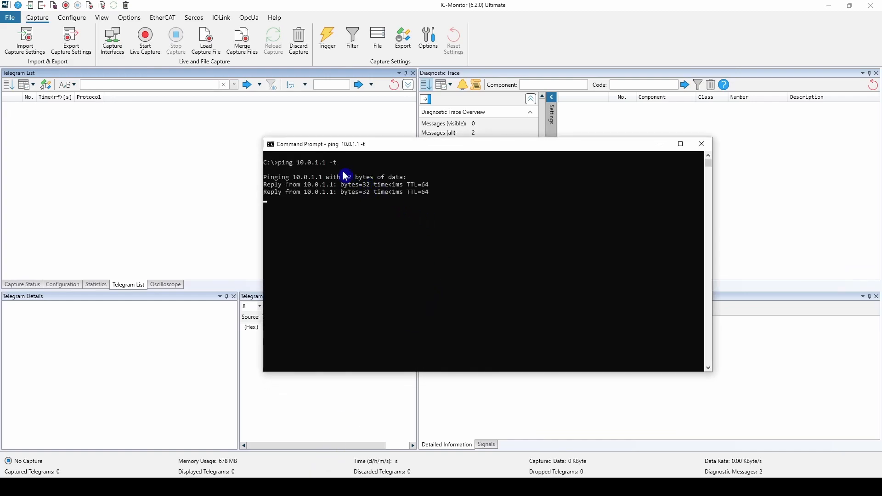
click(662, 146)
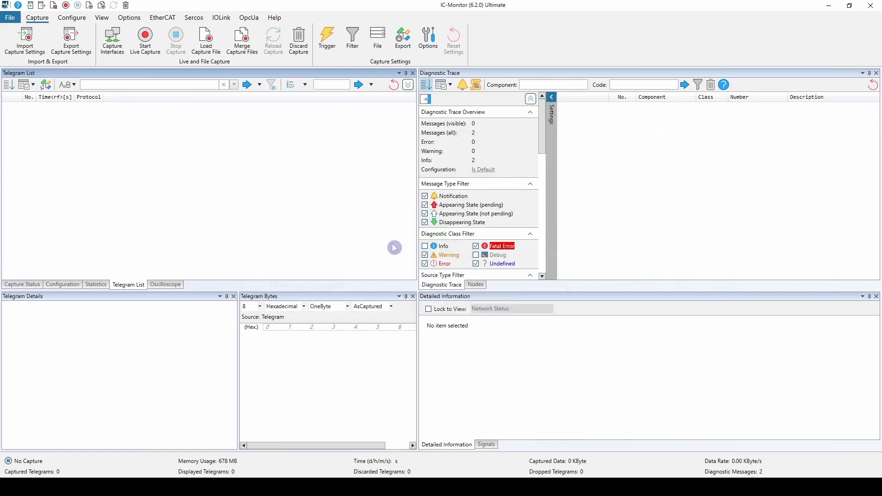
Step: Capture live traffic on the Ethernet Instance 0 interface for a few seconds and stop the capture
click(113, 41)
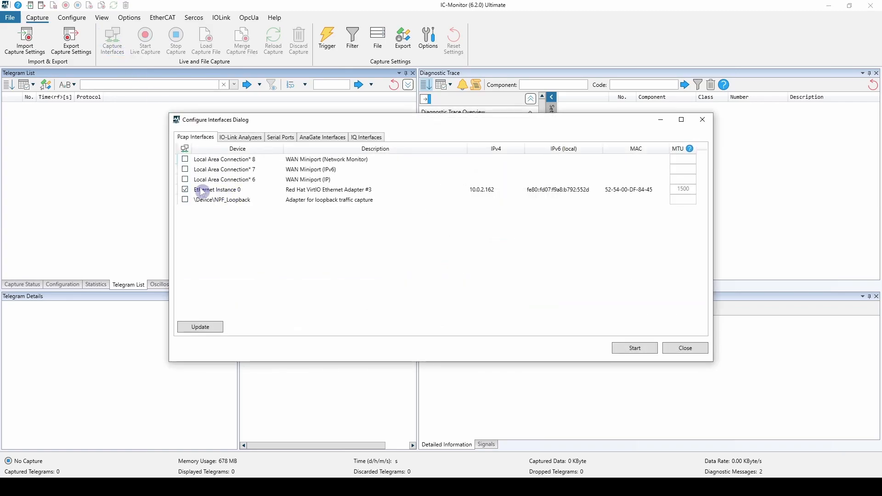
click(633, 348)
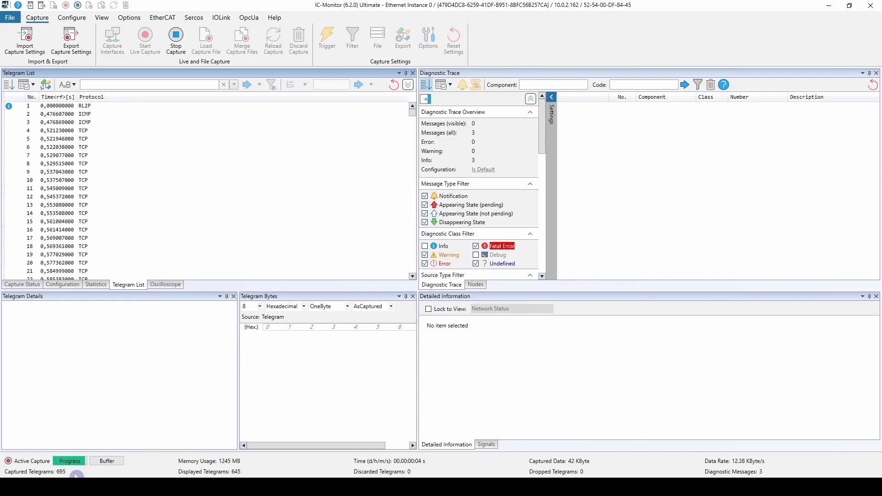
click(171, 41)
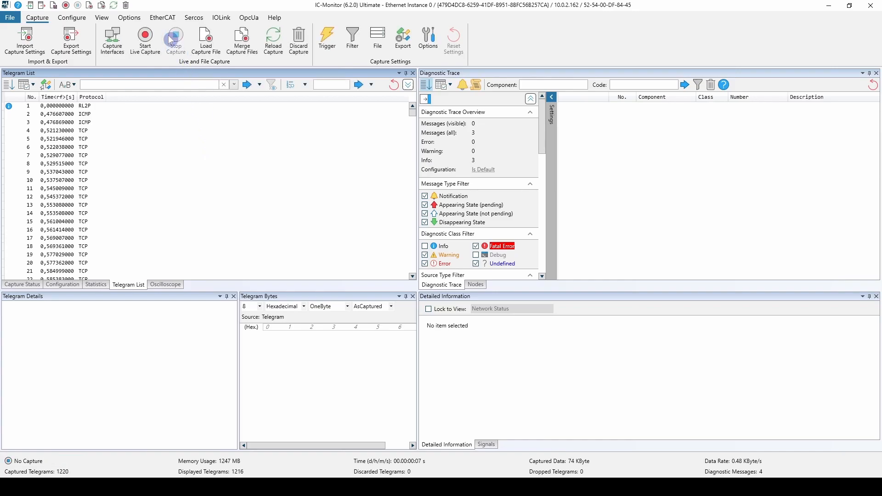
Step: Filter the telegram list by icmp to examine the ping telegrams, and clear the filter again
click(130, 85)
text(icmp)
key(Return)
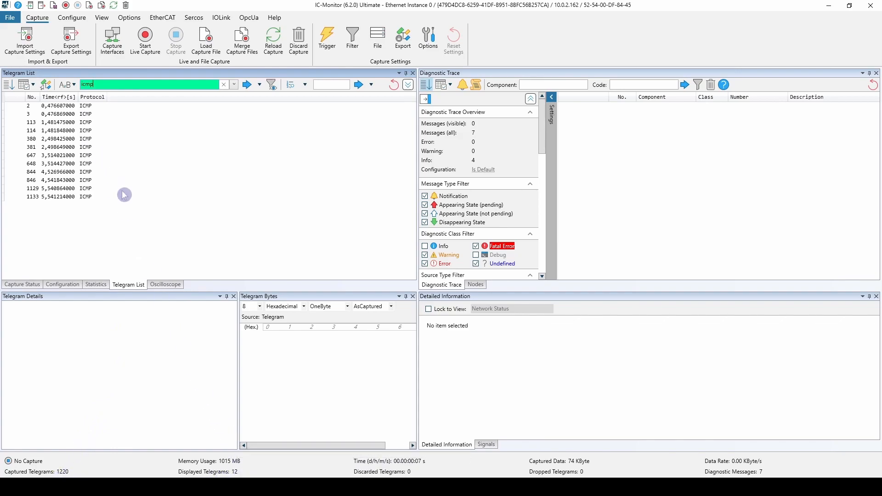
click(145, 38)
click(224, 86)
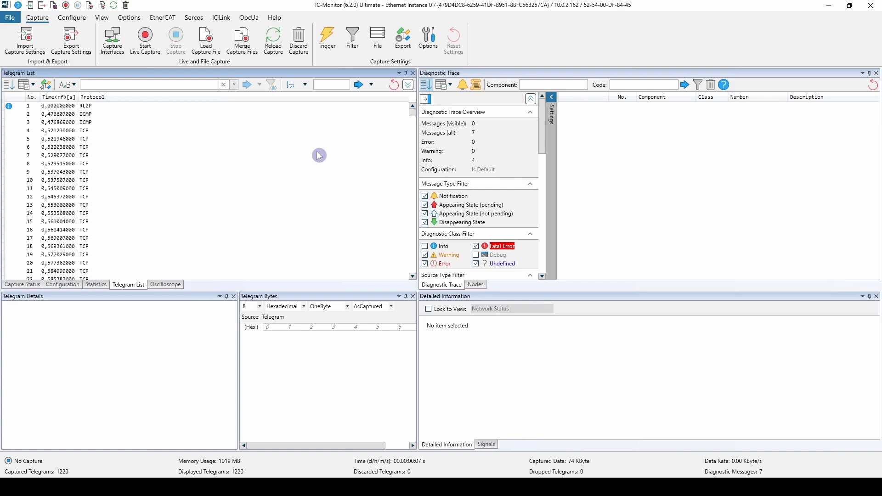
Step: Enter !icmp as the telegram expression of the capture filter to exclude ICMP telegrams
click(352, 38)
text(!icmp)
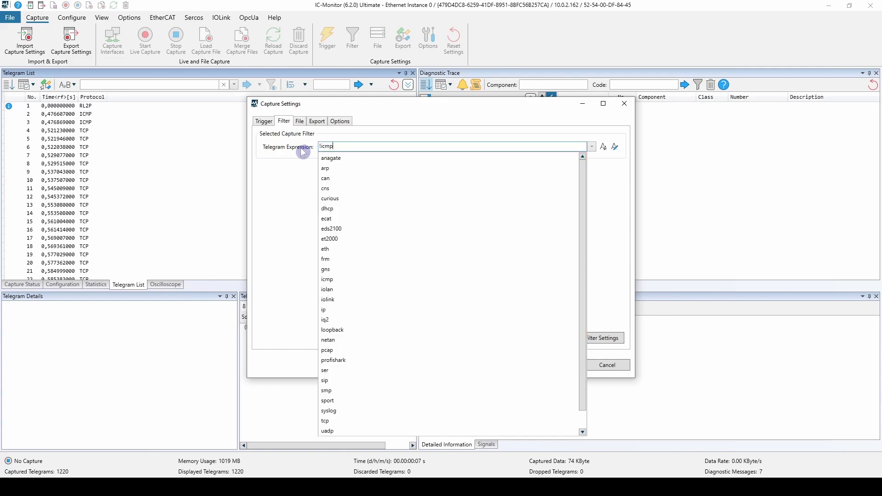
click(301, 191)
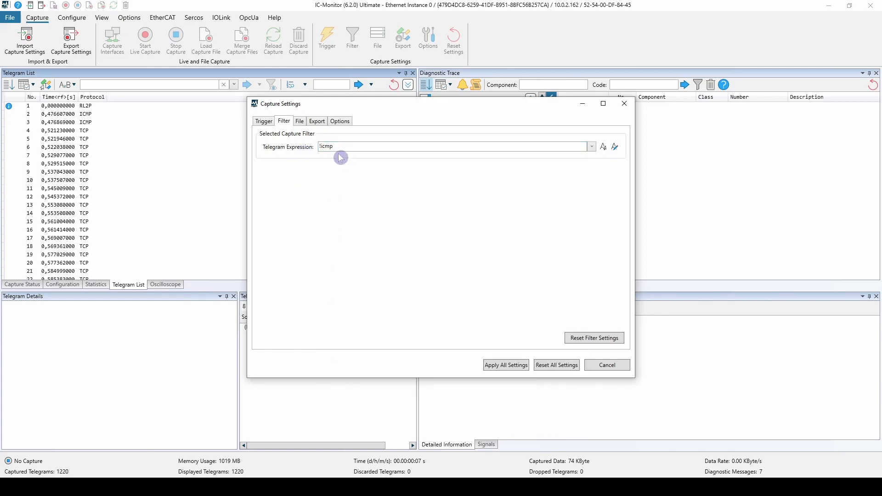
click(499, 362)
click(496, 147)
click(494, 183)
Step: Look at the dialogs for creating and selecting predefined telegram expressions, cancel both, and apply all capture settings
click(604, 148)
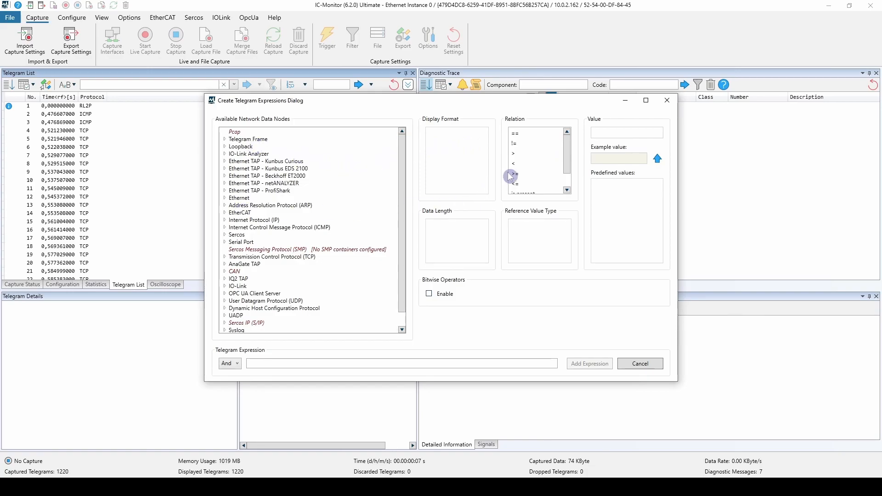
click(640, 364)
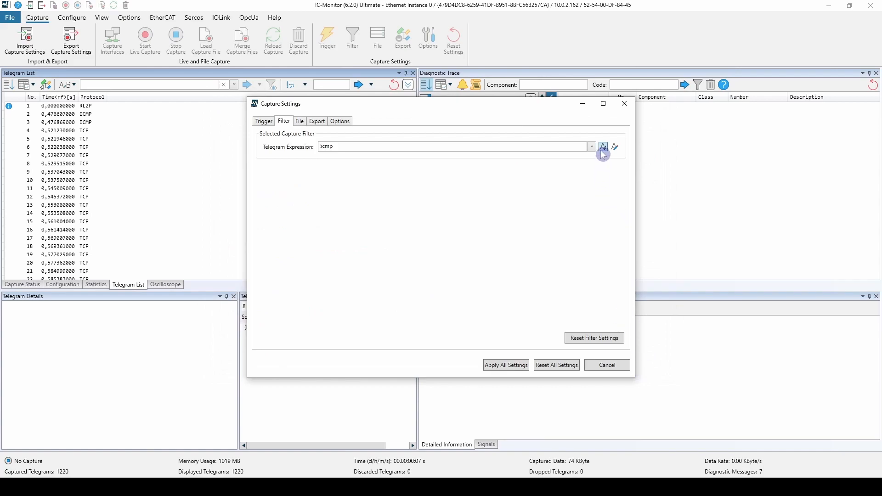
click(603, 147)
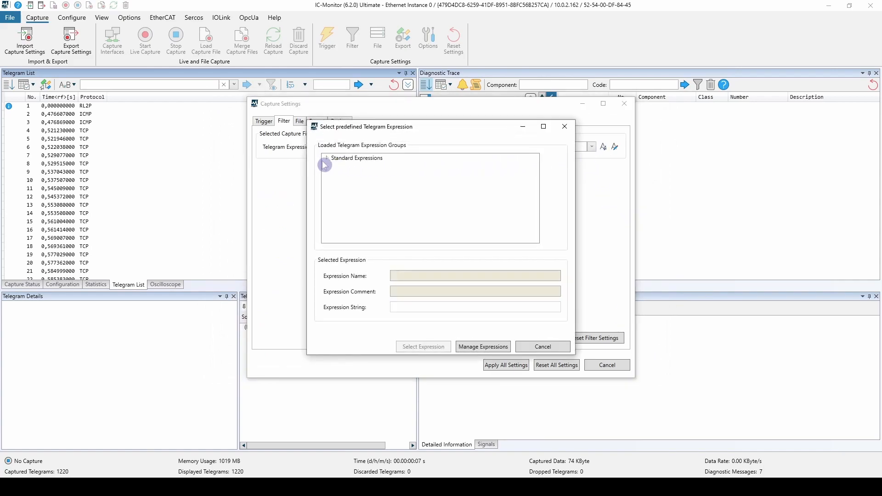
click(535, 348)
click(508, 364)
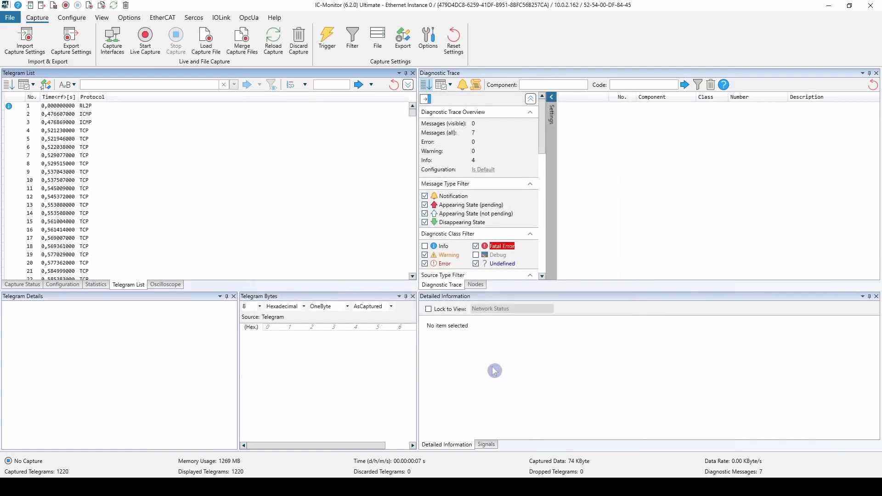
Step: Check that the ping in Command Prompt is still running, minimize it, and start a new live capture
click(359, 487)
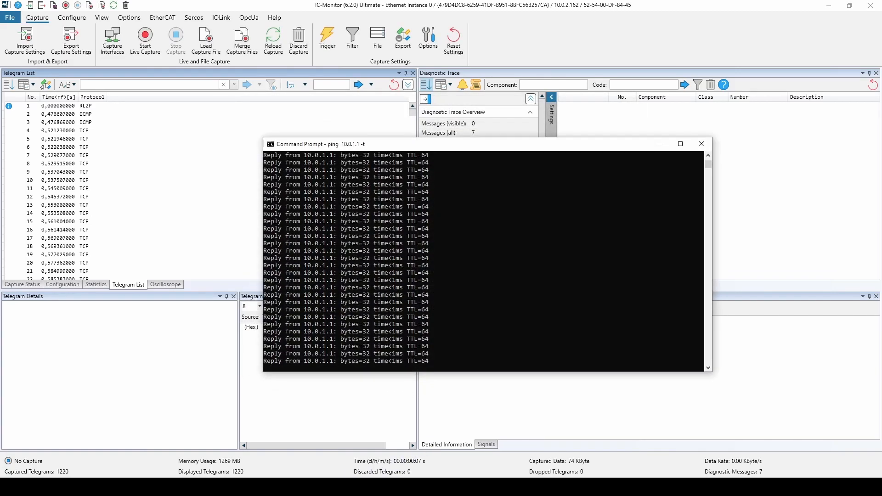
click(359, 486)
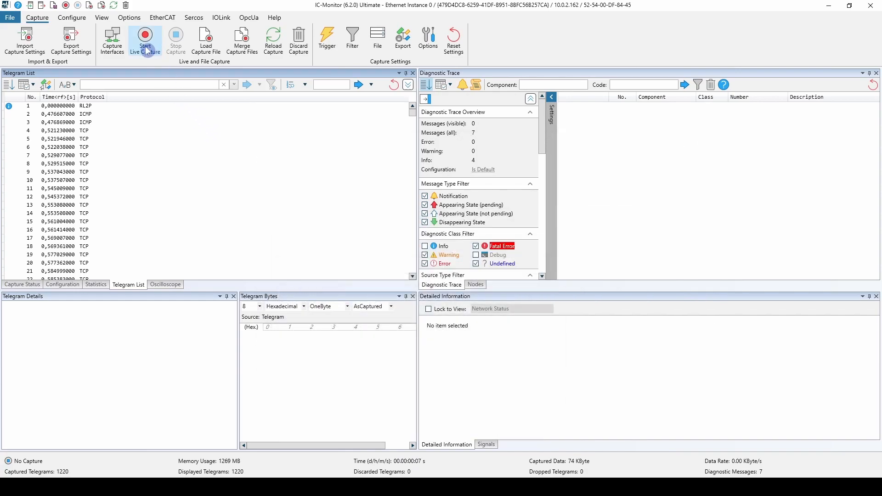
click(145, 46)
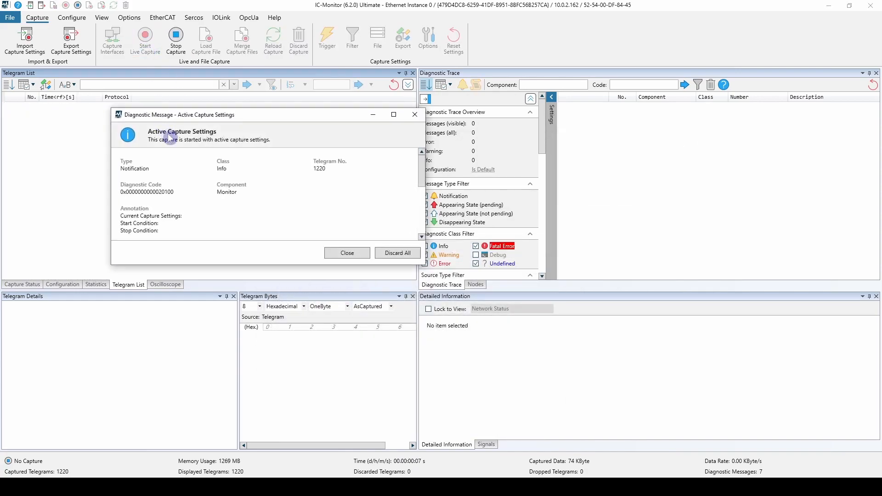
Step: Read through the active capture settings message, close it, and stop the live capture
drag(255, 121, 300, 110)
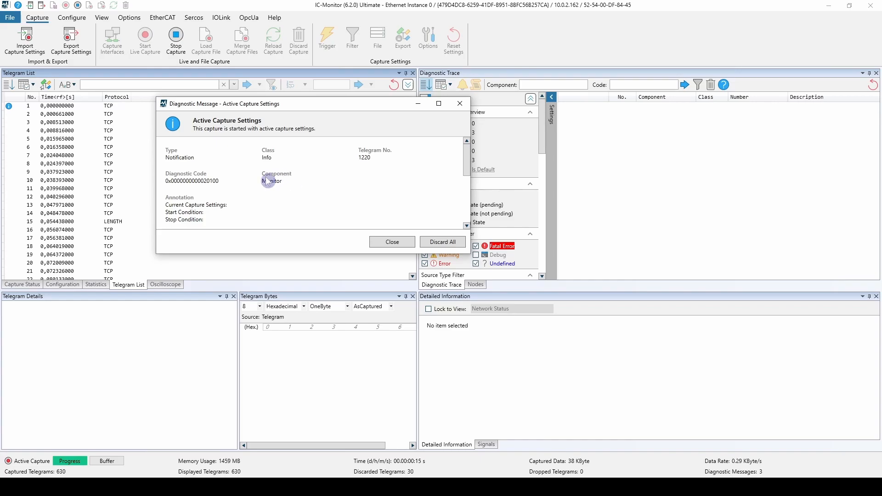
drag(466, 171, 476, 151)
click(393, 241)
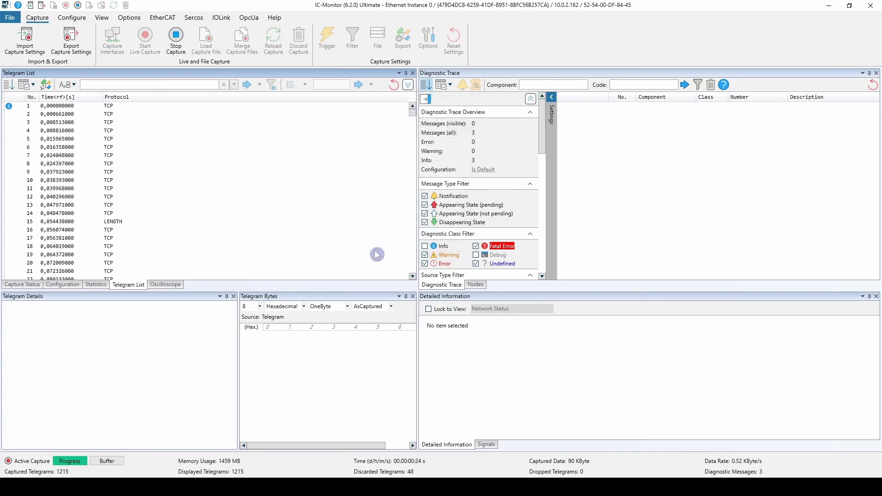
click(183, 48)
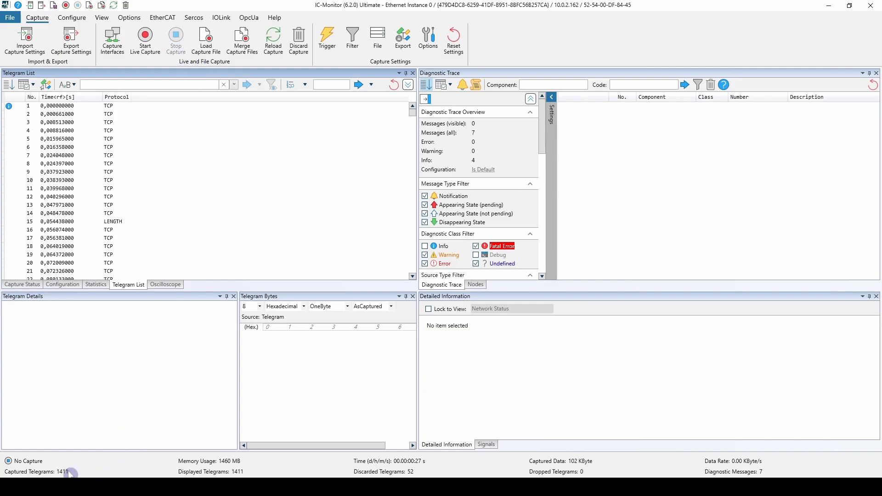
Step: Filter the new capture's telegram list by icmp and review the capture filter's expression without changing it
mouse_move(67, 473)
text(icmp)
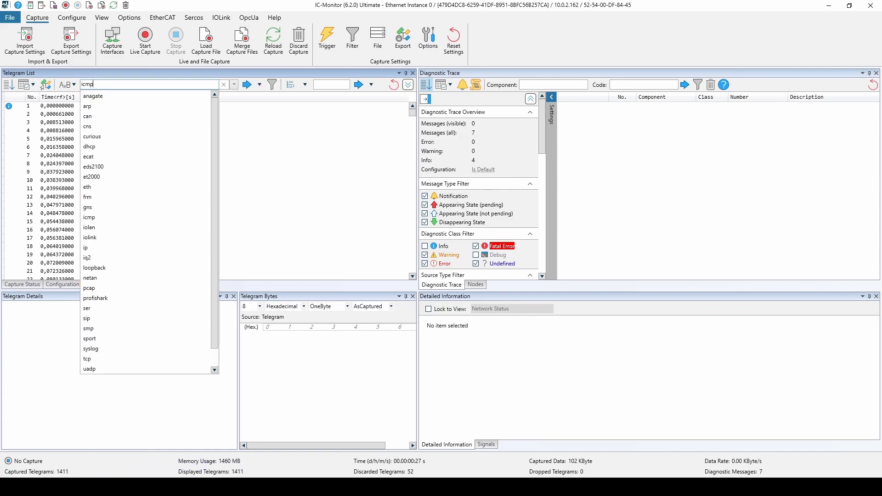
key(Return)
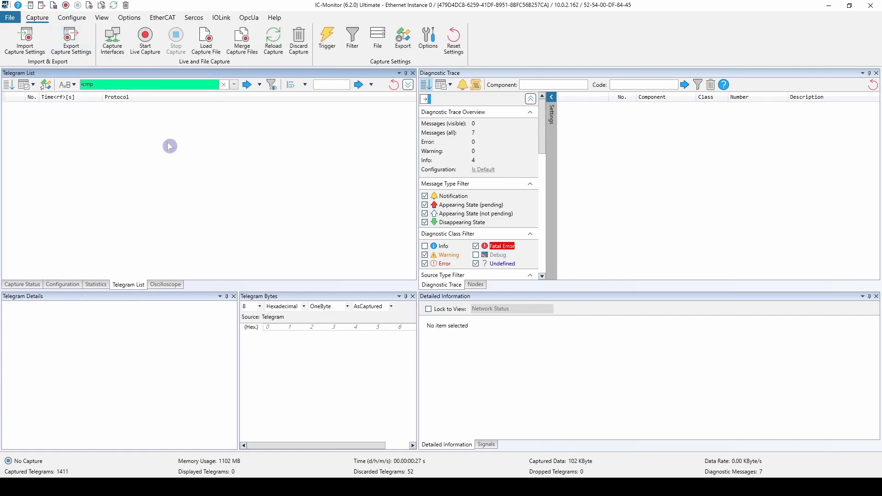
click(352, 39)
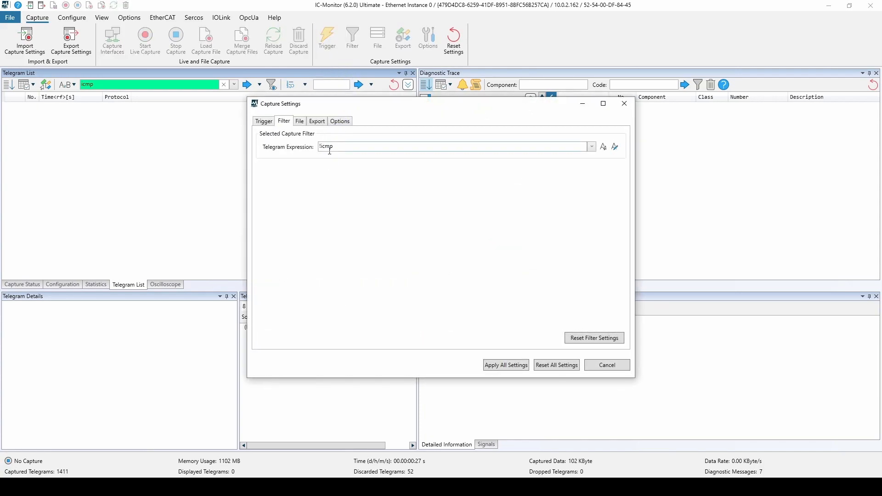
click(607, 365)
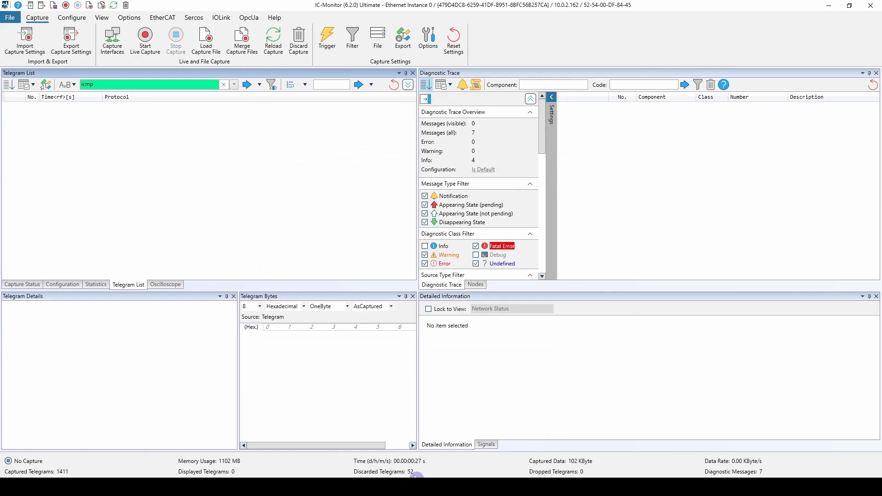
Step: Review the capture settings in the program options without changing them, and clear the icmp filter from the telegram list
click(125, 19)
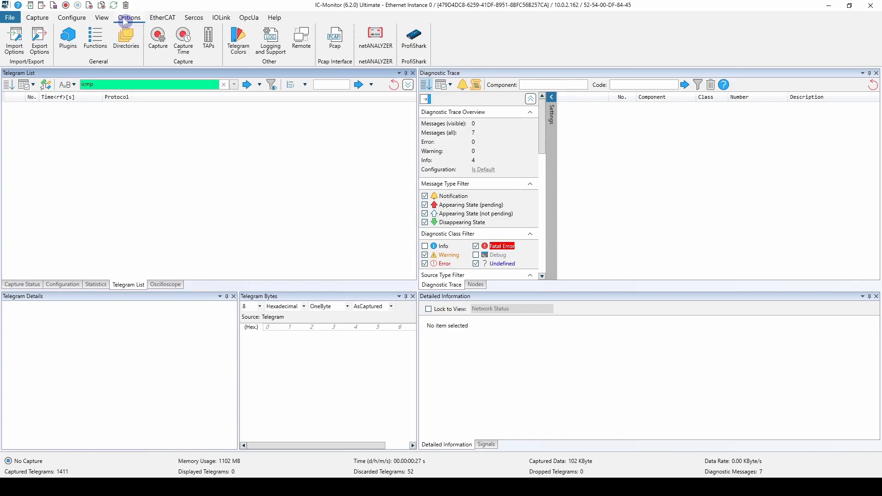
click(158, 41)
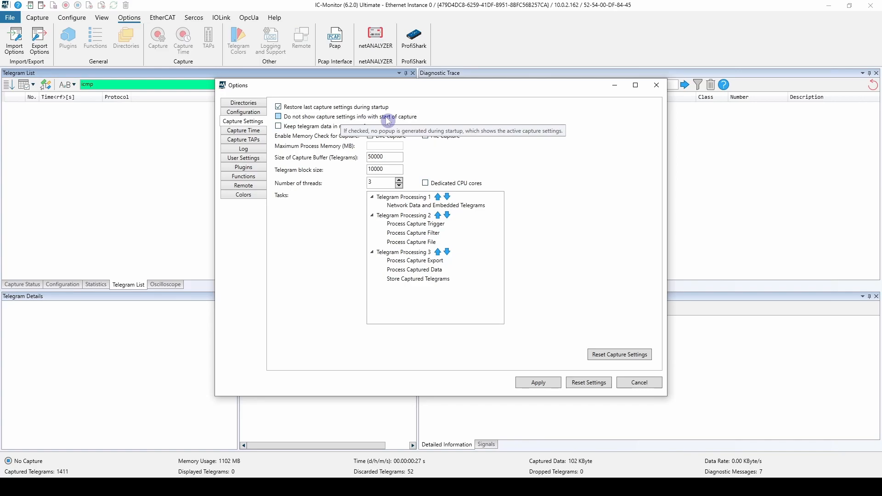
click(635, 383)
click(41, 19)
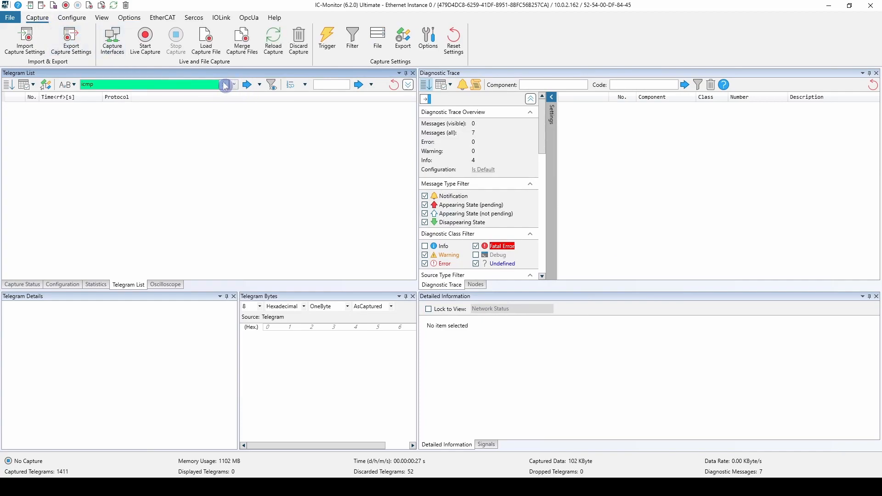
click(225, 85)
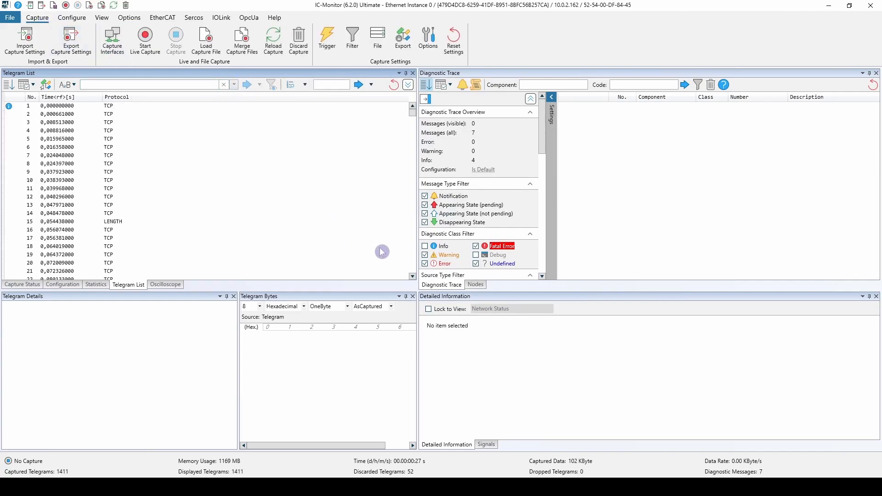